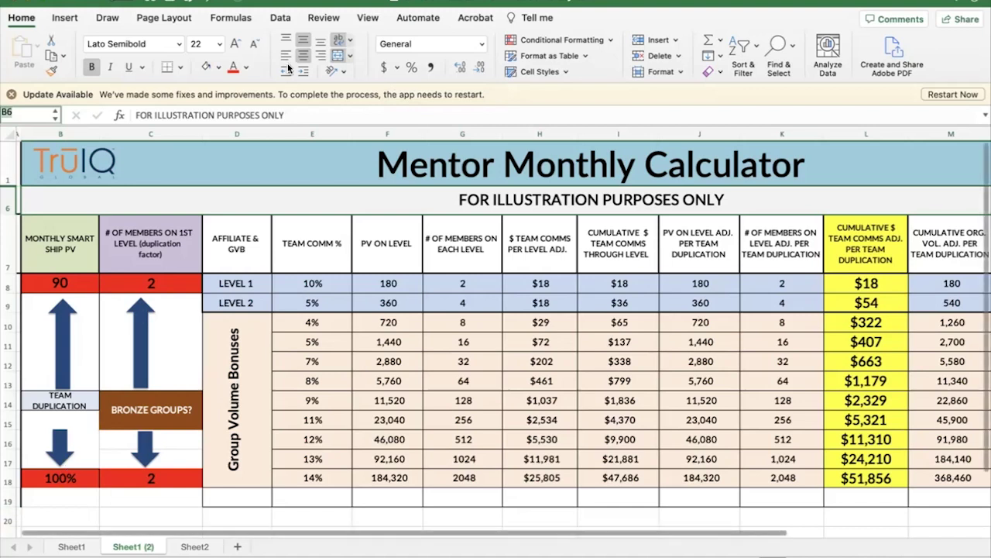
# Step: Reset the number of first-level members, the Bronze groups and the monthly Smart Ship PV to 0
pyautogui.click(135, 280)
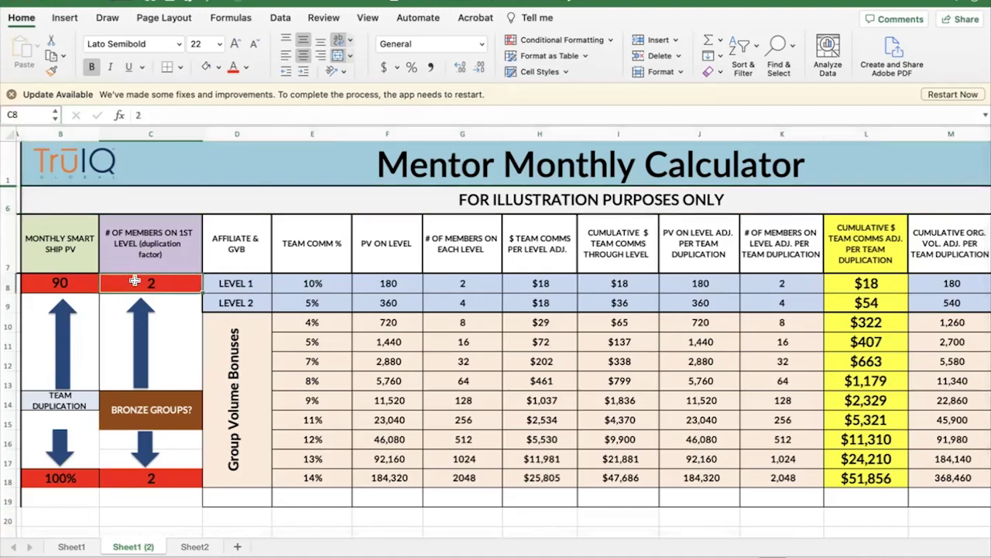
pyautogui.write('0')
pyautogui.click(145, 476)
pyautogui.write('0')
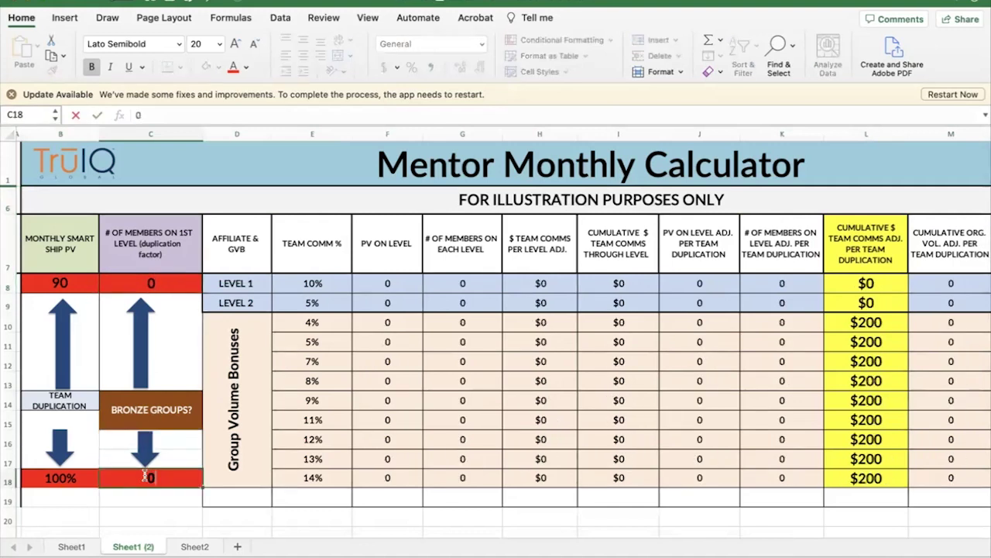
pyautogui.click(52, 280)
pyautogui.click(116, 281)
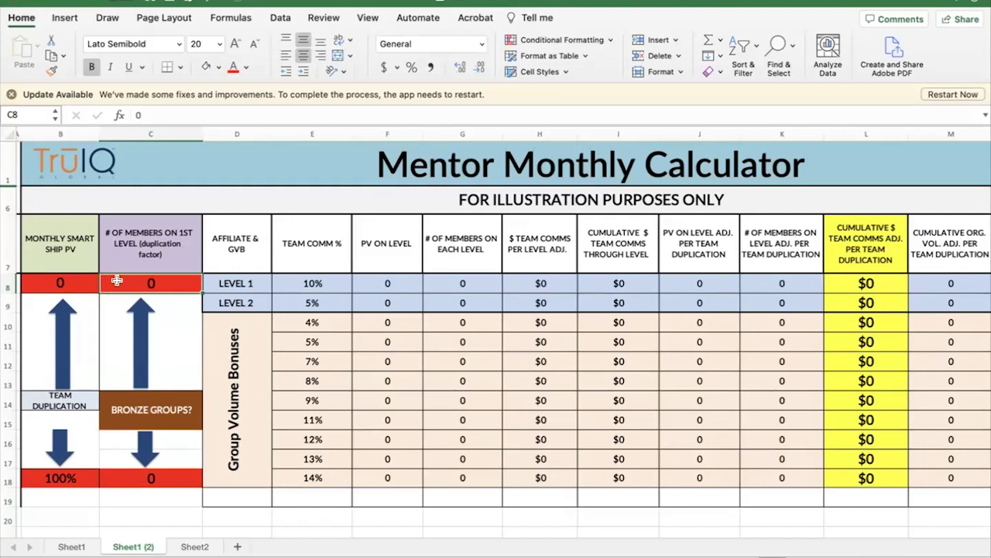
# Step: Set the monthly Smart Ship PV to 90 and first-level members to 2, and highlight the cumulative commissions in L9:L11
pyautogui.click(63, 281)
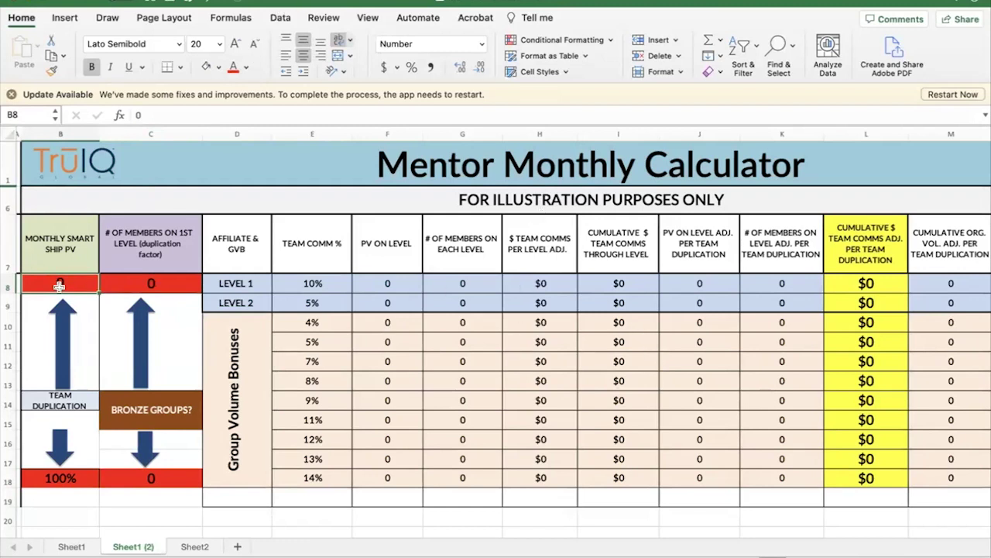
pyautogui.write('90')
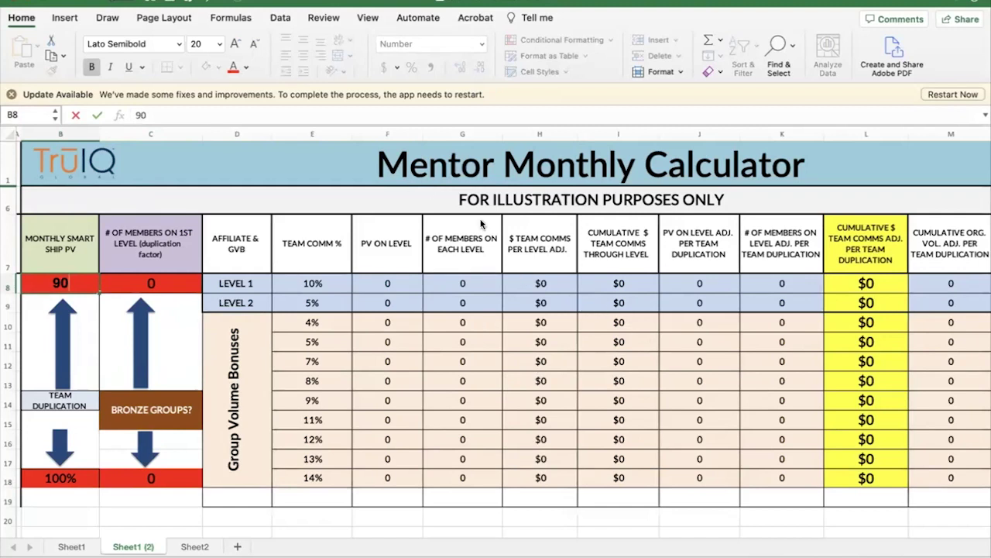
pyautogui.click(151, 281)
pyautogui.write('2')
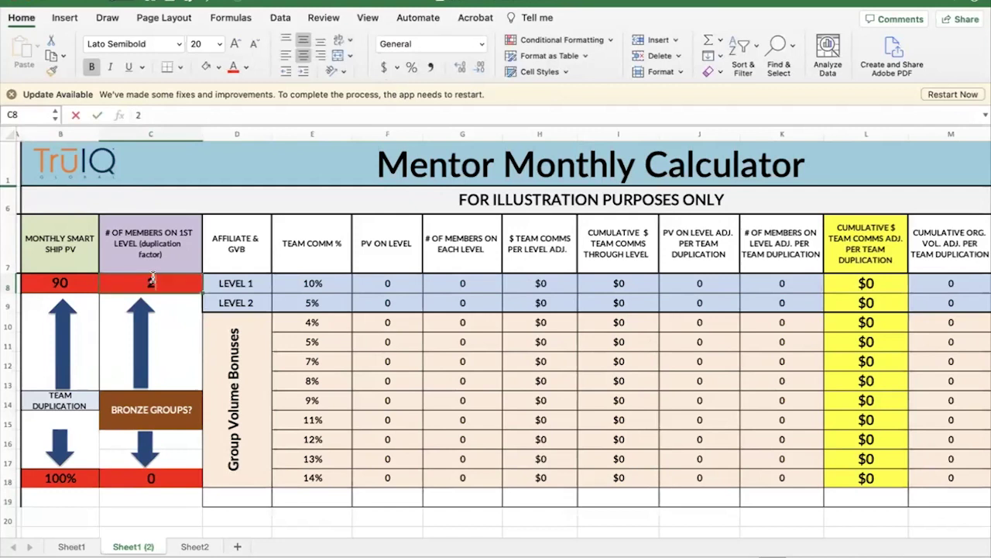
pyautogui.press('Return')
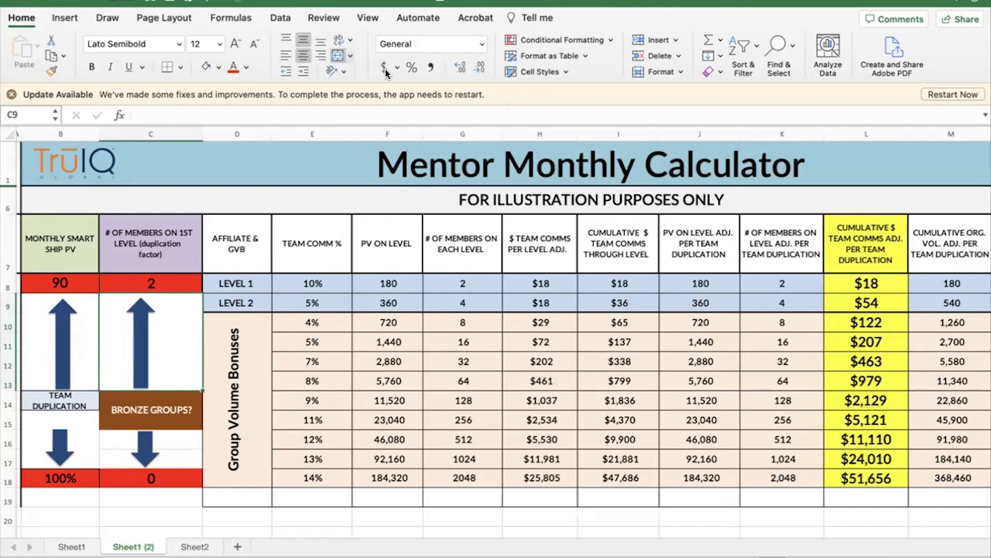
pyautogui.moveTo(881, 302); pyautogui.dragTo(881, 333)
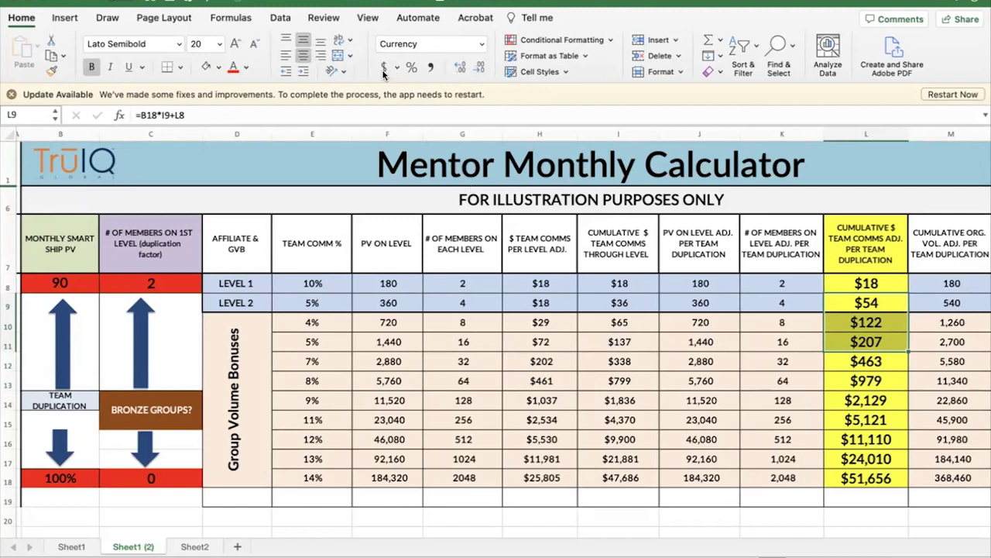
# Step: Set the monthly Smart Ship PV to 180 and the number of first-level members to 3
pyautogui.click(80, 280)
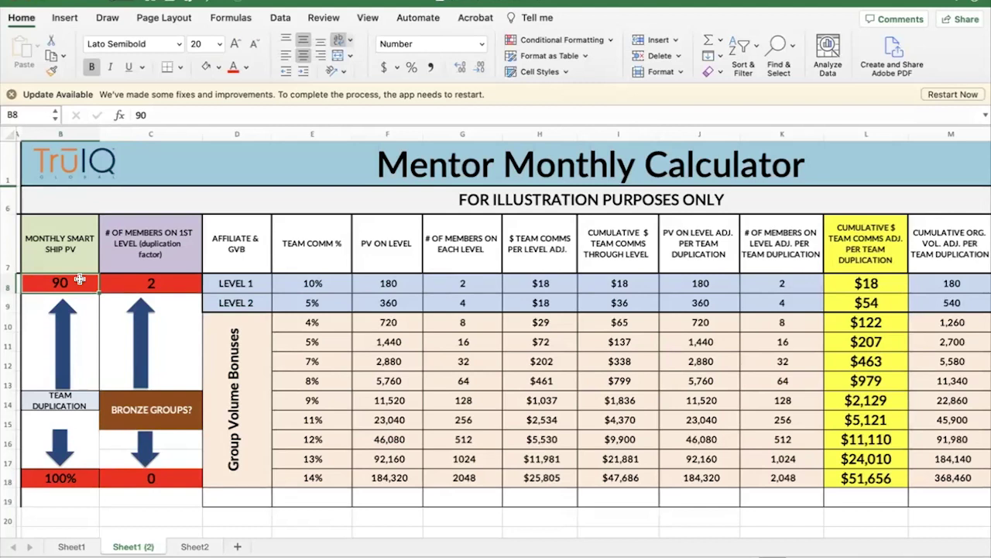
pyautogui.write('18')
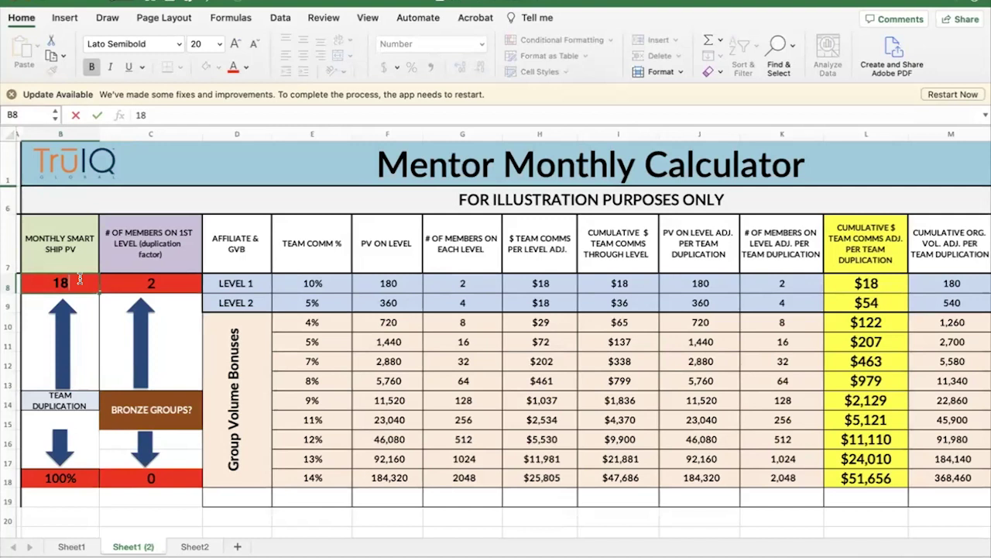
pyautogui.write('80')
pyautogui.press('BackSpace')
pyautogui.press('BackSpace')
pyautogui.press('BackSpace')
pyautogui.write('80')
pyautogui.click(147, 284)
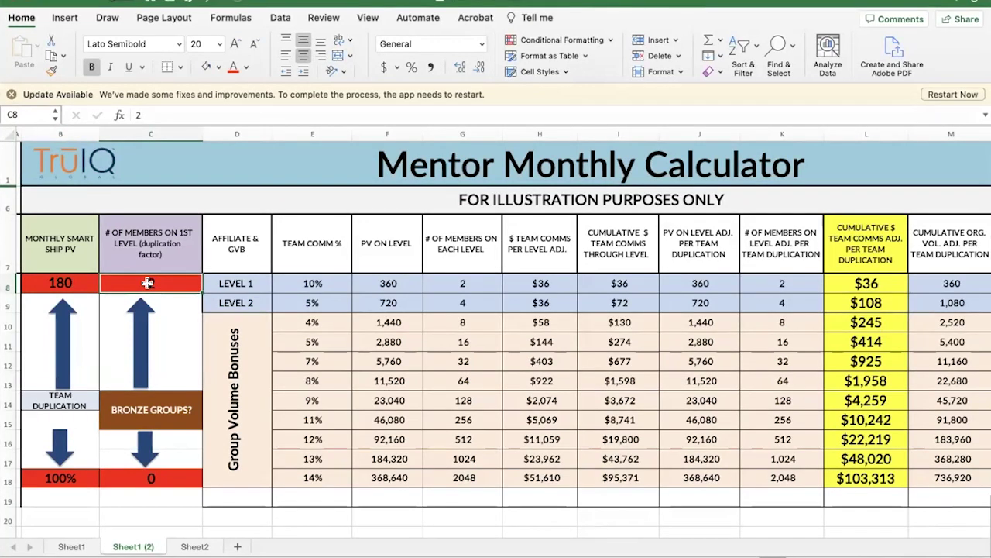
pyautogui.write('3')
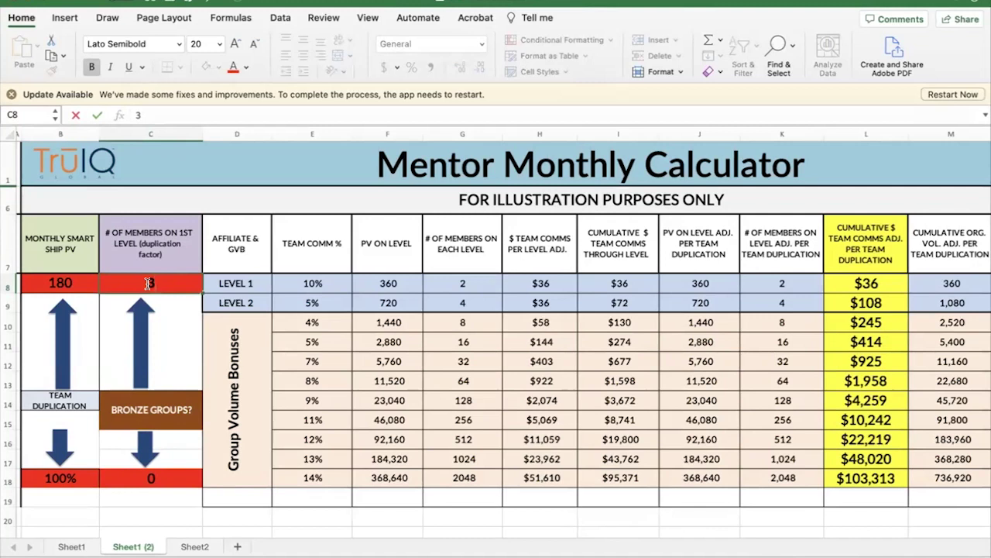
pyautogui.press('Return')
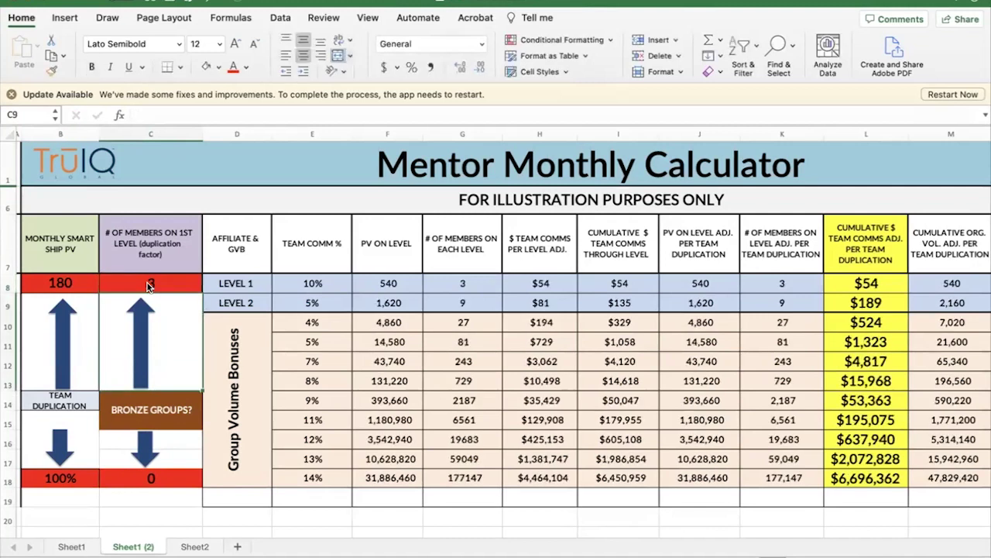
# Step: Set the number of Bronze groups to 2
pyautogui.click(142, 478)
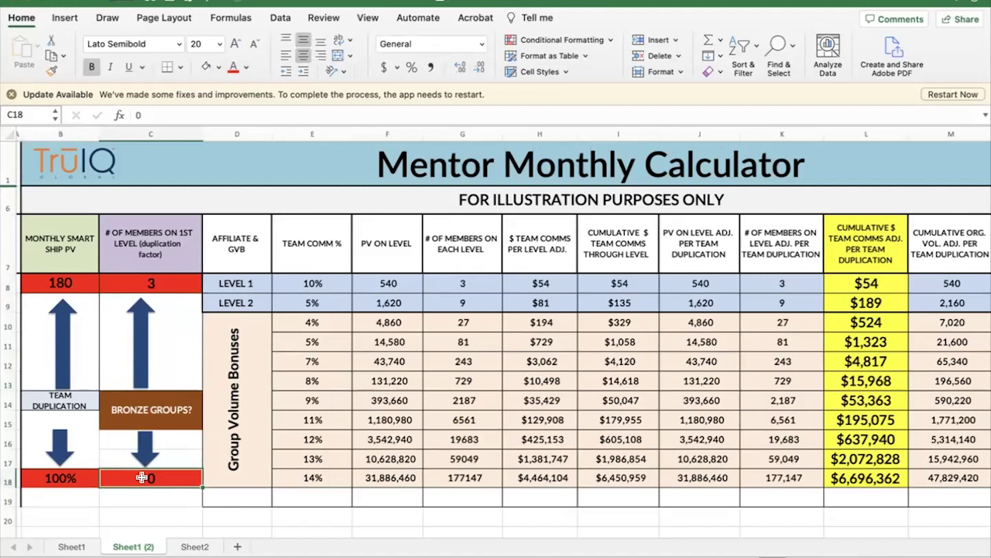
pyautogui.write('2')
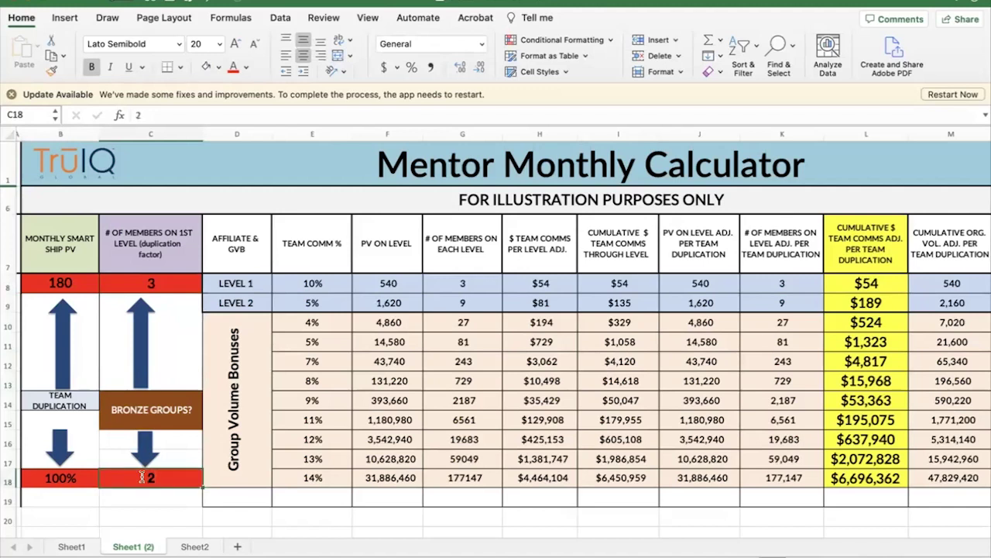
pyautogui.press('Return')
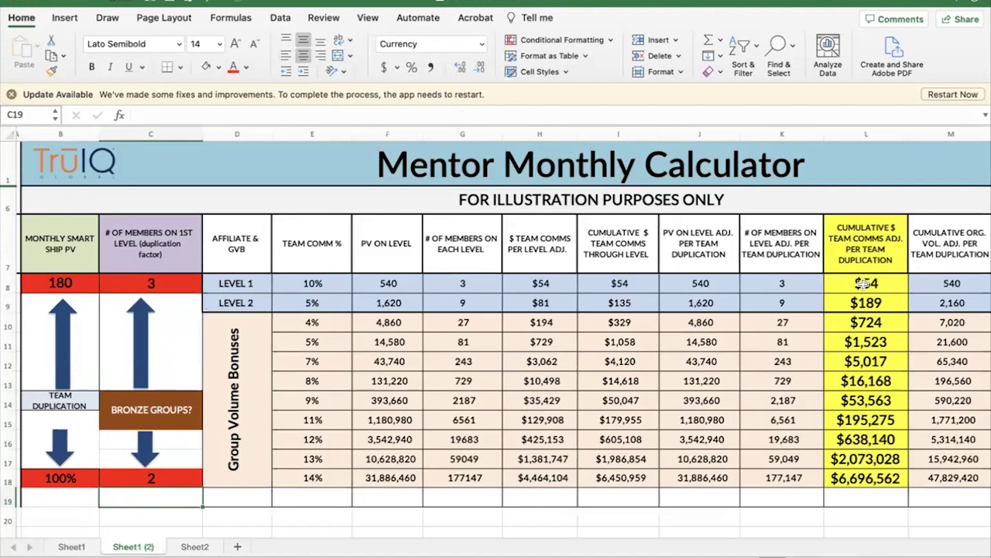
# Step: Highlight the cumulative team commissions in L9:L16, and examine cells L9 and L10 individually
pyautogui.moveTo(852, 303); pyautogui.dragTo(838, 439)
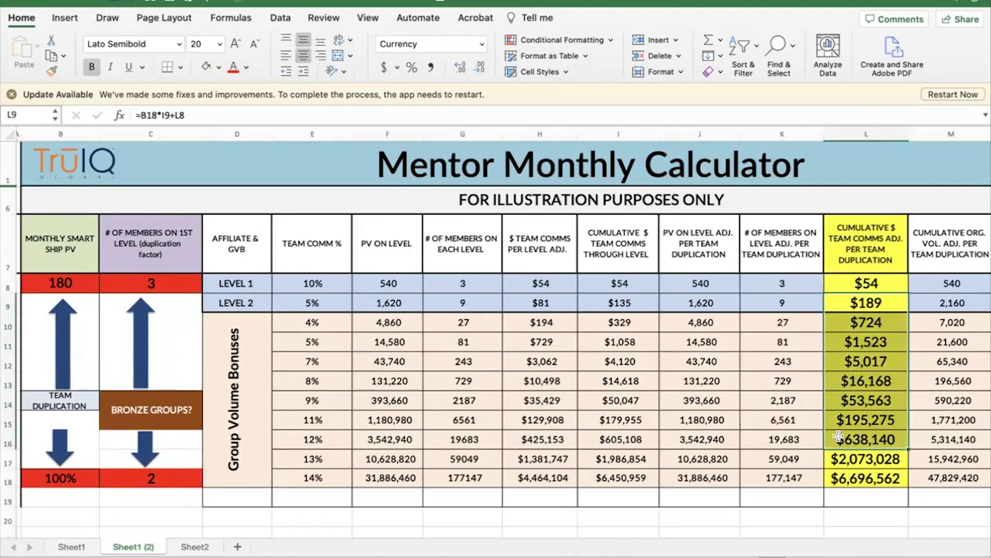
pyautogui.click(873, 302)
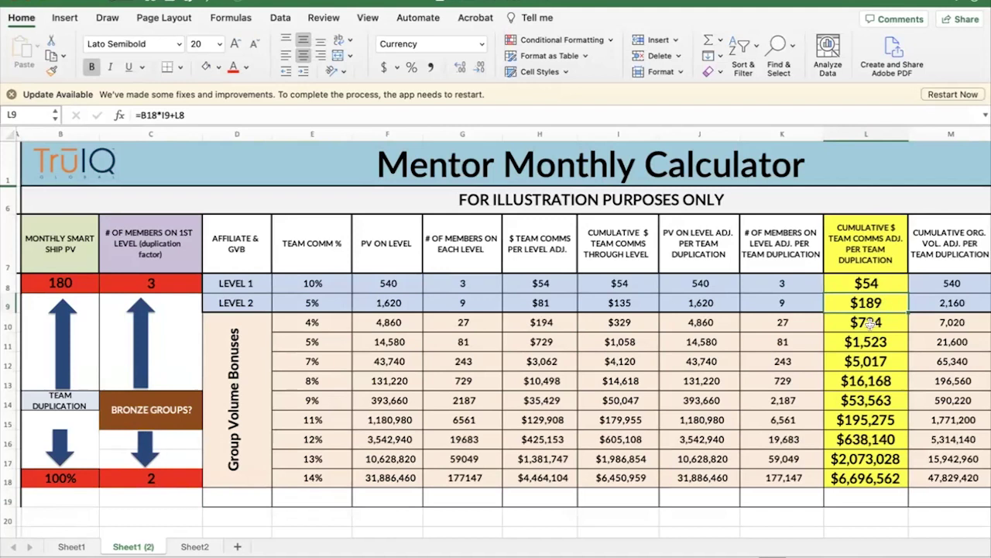
pyautogui.click(870, 322)
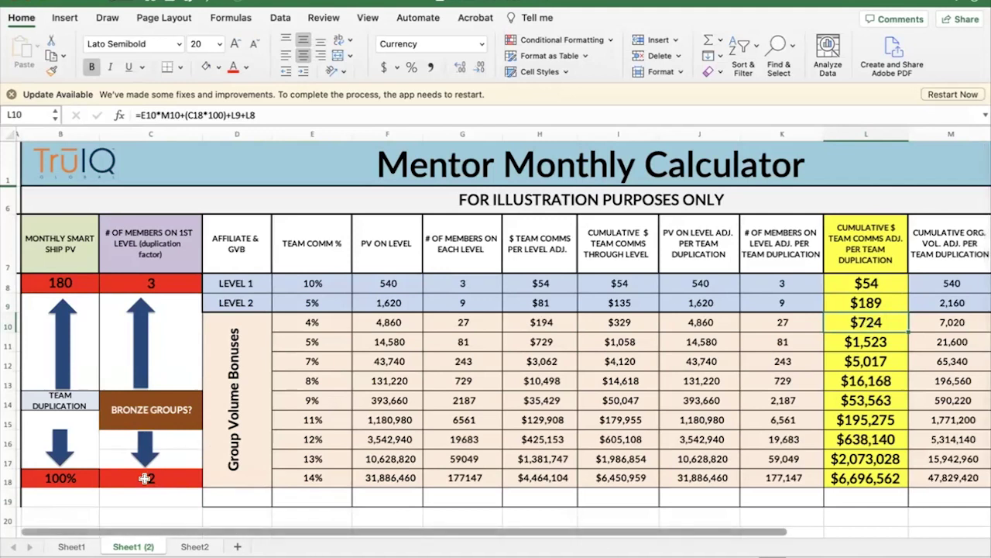
# Step: Set the number of Bronze groups to 10
pyautogui.click(144, 479)
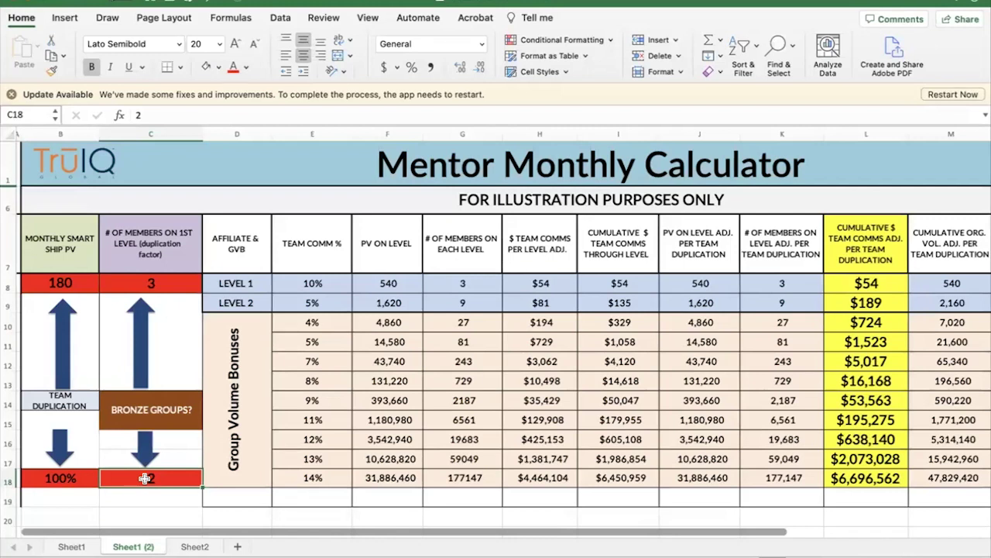
pyautogui.write('10')
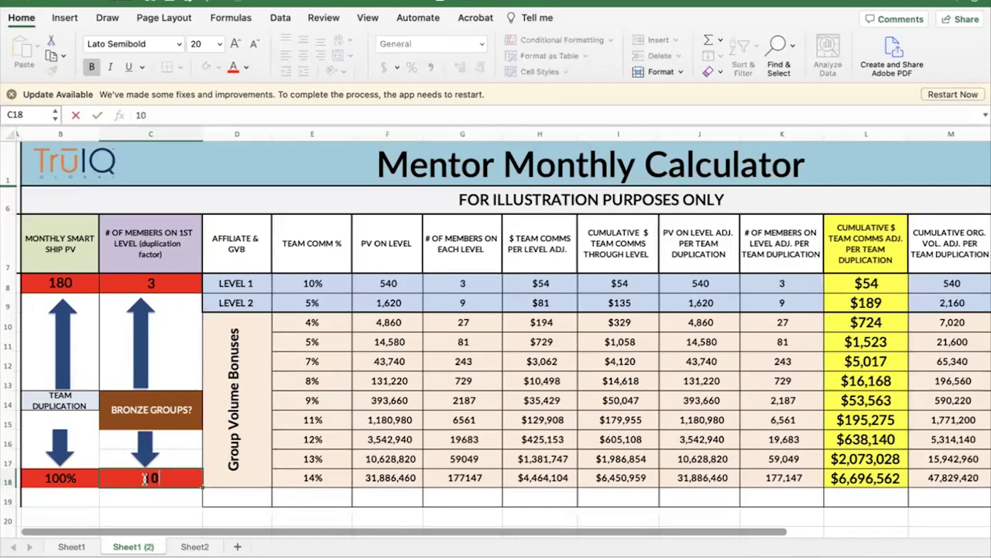
pyautogui.press('Return')
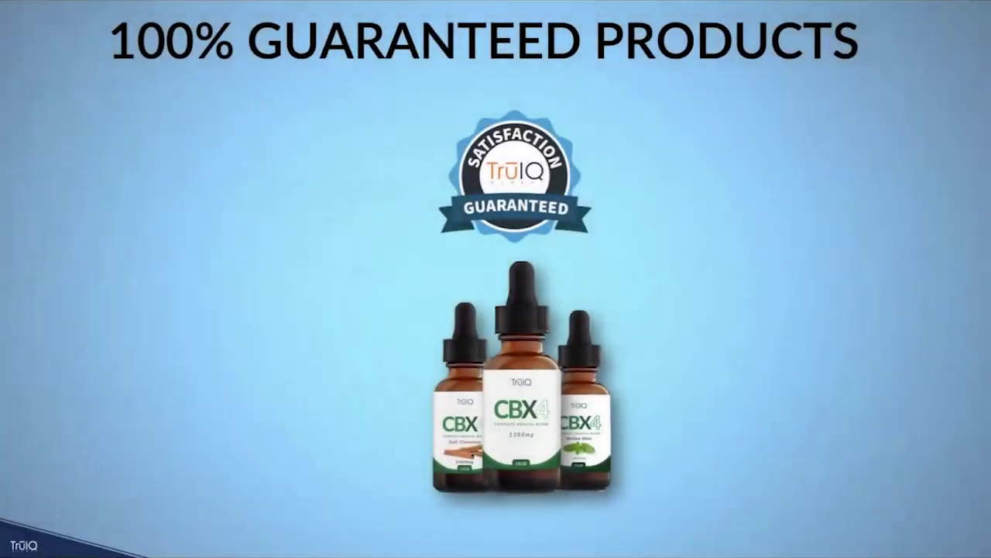
pyautogui.click(152, 549)
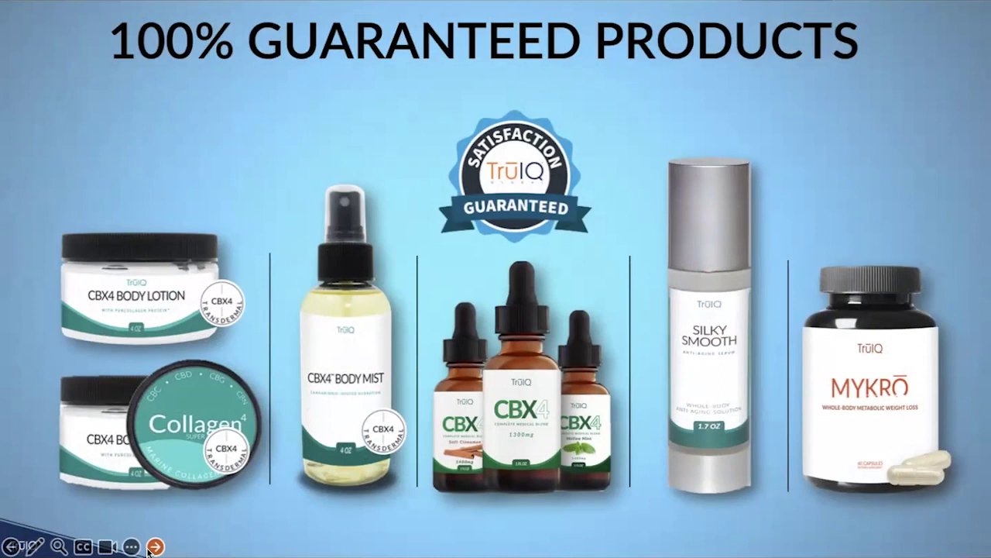
pyautogui.click(150, 549)
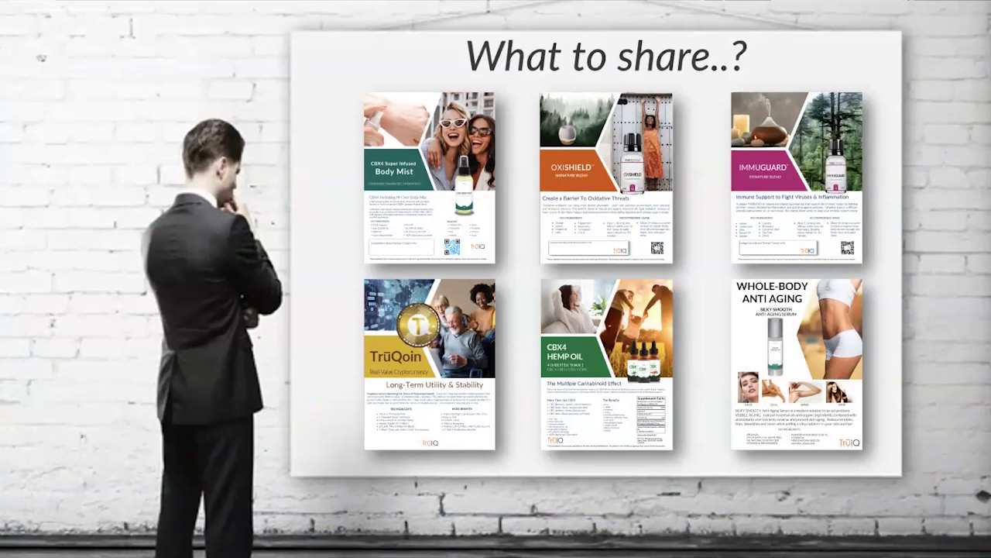
pyautogui.moveTo(115, 400)
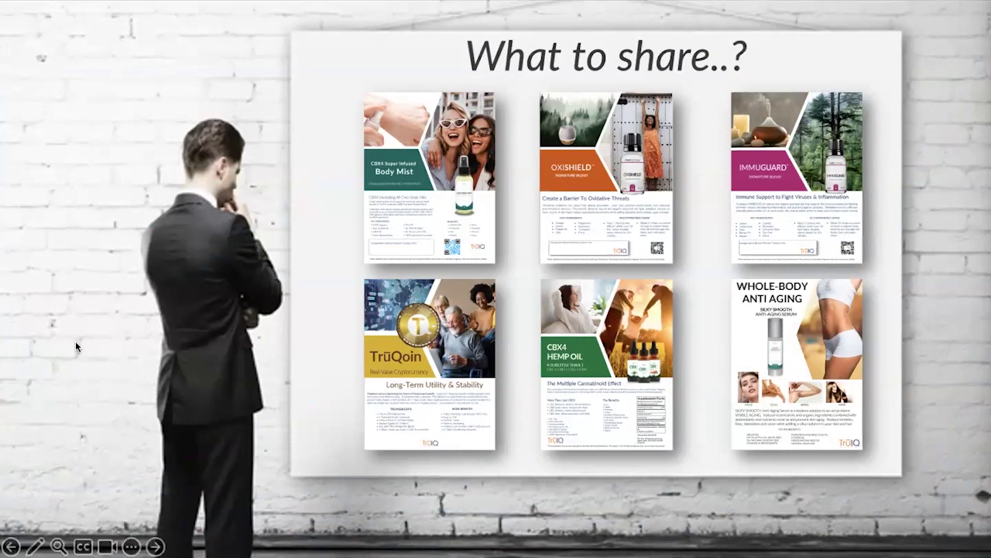